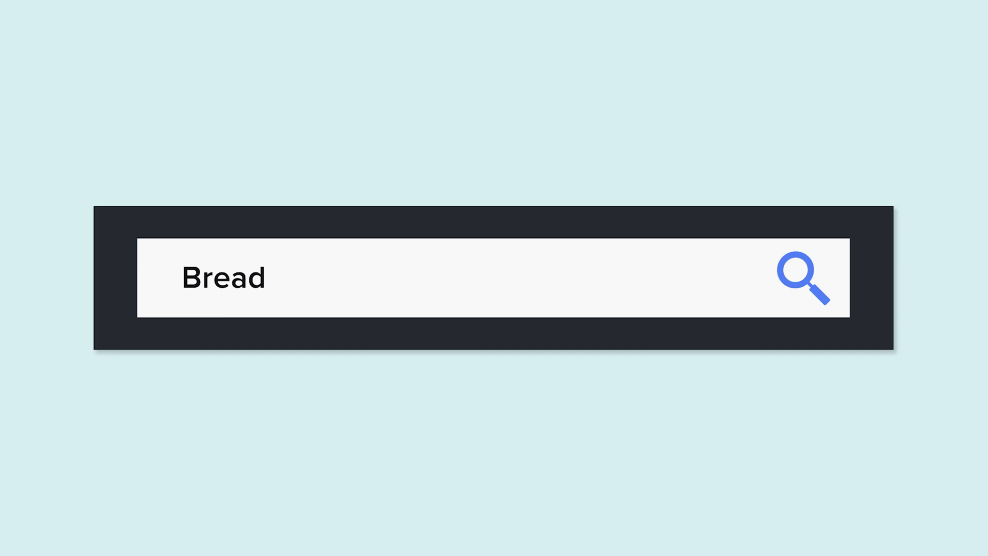
Step: Build the tutorial's example query, ending at 'Bread NOT brioche' after dropping 'OR cake'
{"action": "type", "text": "AND butter"}
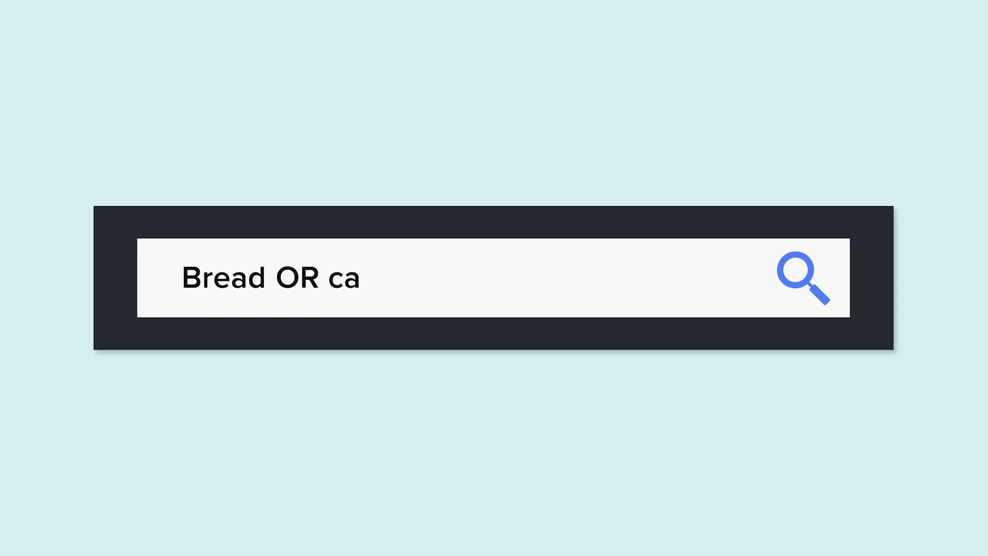
{"action": "type", "text": "ke"}
{"action": "key", "text": "BackSpace"}
{"action": "key", "text": "BackSpace"}
{"action": "key", "text": "BackSpace"}
{"action": "key", "text": "BackSpace"}
{"action": "key", "text": "BackSpace"}
{"action": "key", "text": "BackSpace"}
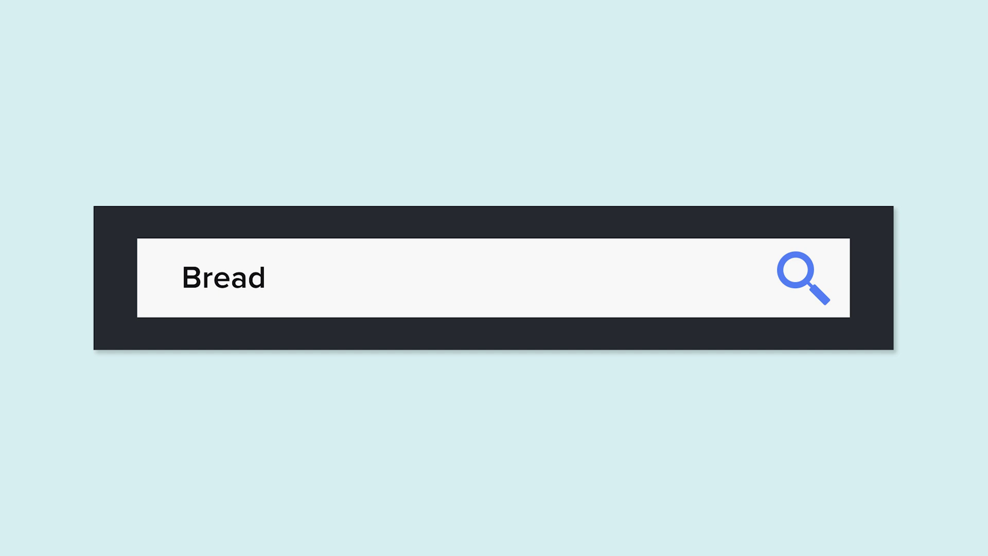
{"action": "type", "text": "NOT brioche"}
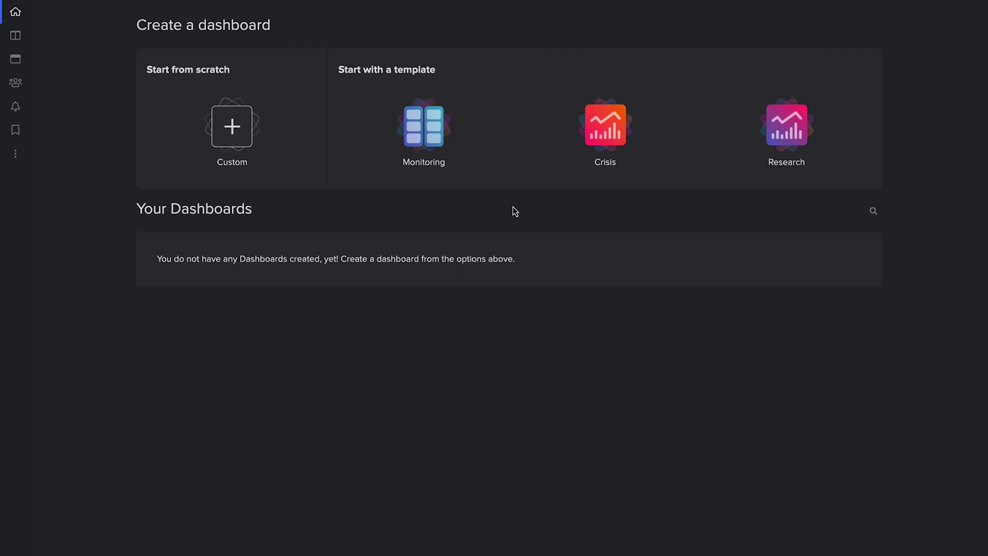
Step: Create a new Untitled Dashboard from the Monitoring template with New Search
{"action": "left_click", "coordinate": [477, 133]}
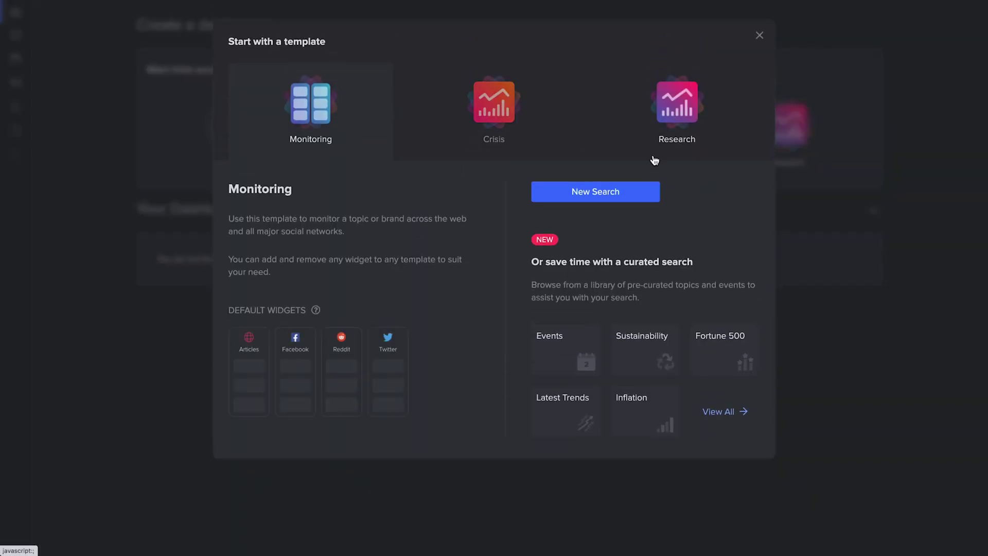
{"action": "left_click", "coordinate": [644, 198]}
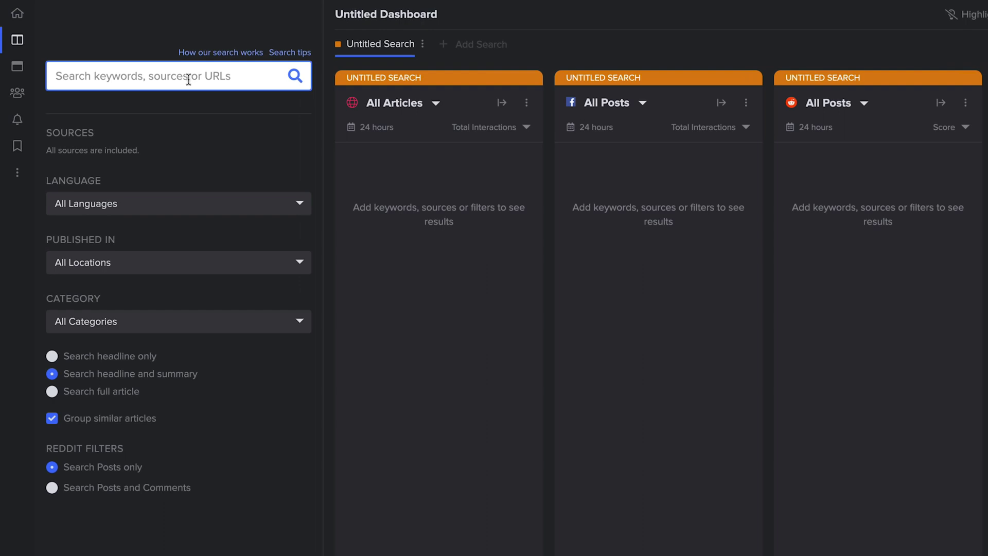
Step: Add Apple as the search keyword and widen the All Articles column
{"action": "type", "text": "Apple"}
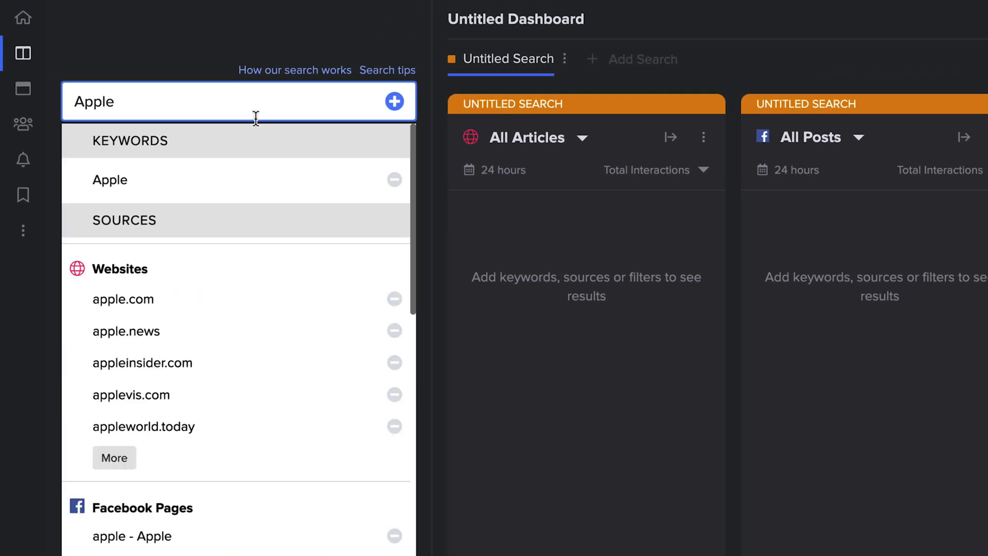
{"action": "left_click", "coordinate": [264, 185]}
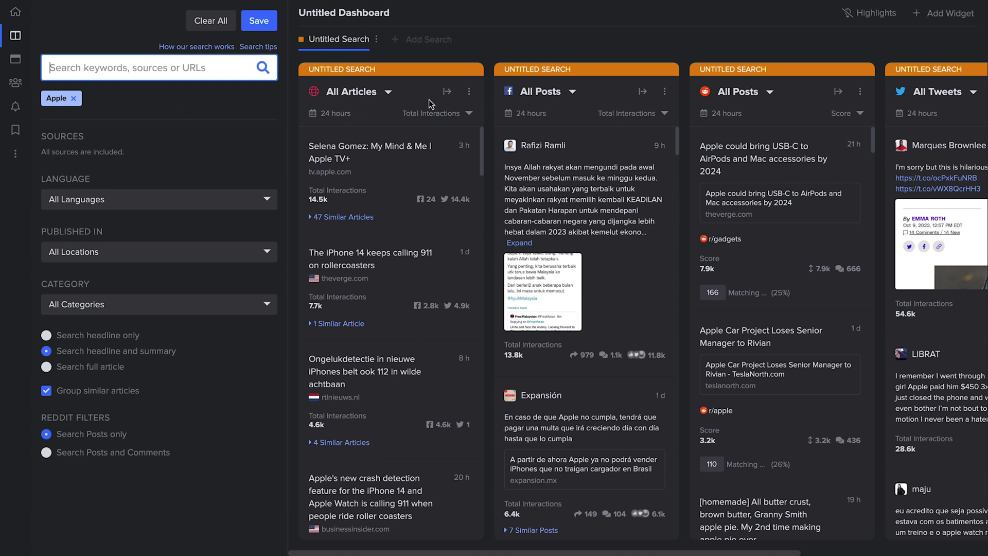
{"action": "left_click", "coordinate": [446, 93]}
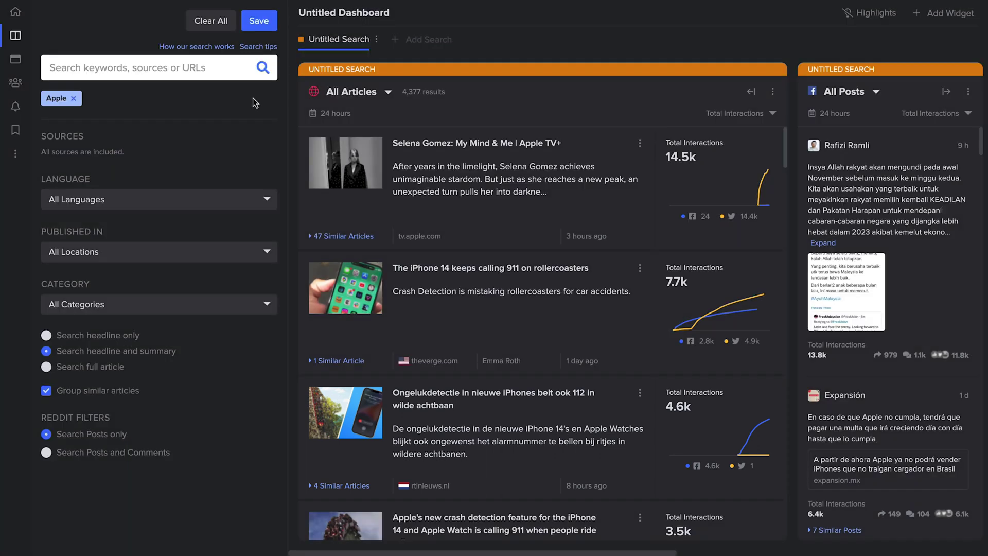
Step: Limit results to English, leaving the Published In locations unchanged
{"action": "left_click", "coordinate": [239, 206]}
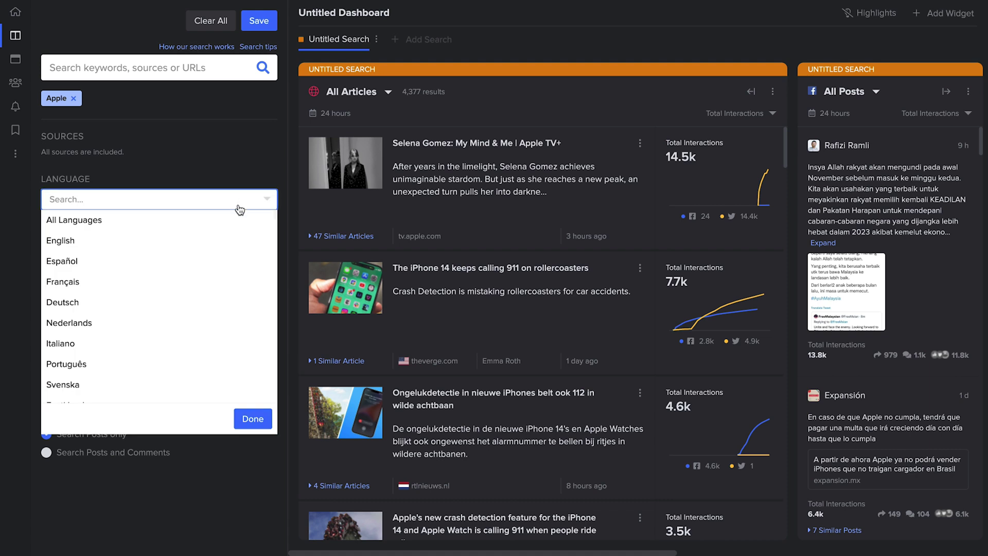
{"action": "left_click", "coordinate": [232, 242]}
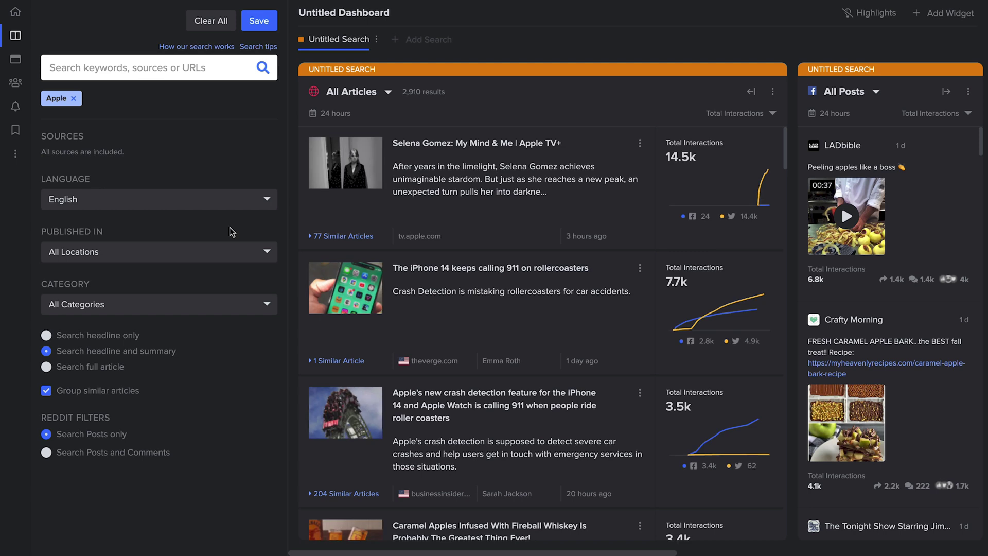
{"action": "left_click", "coordinate": [227, 252]}
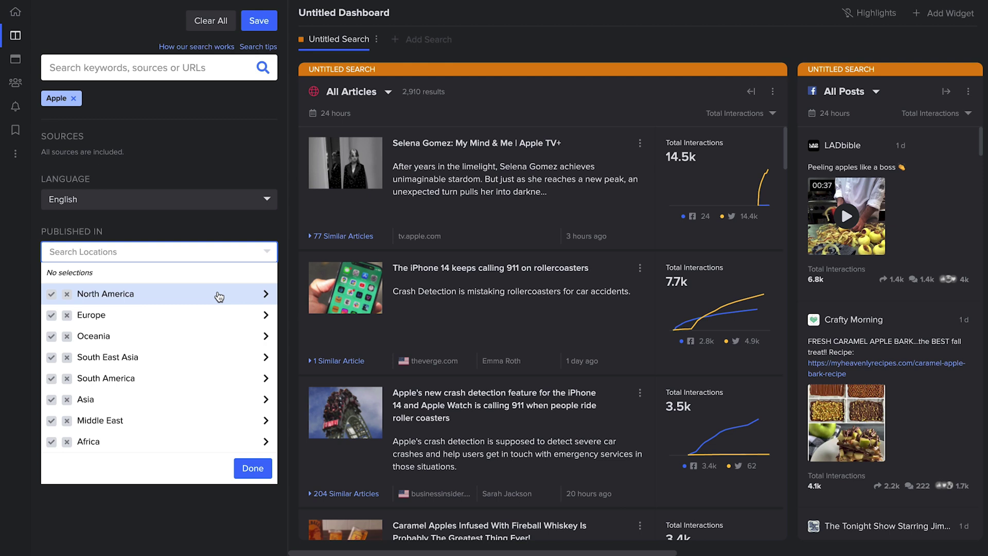
{"action": "left_click", "coordinate": [218, 232]}
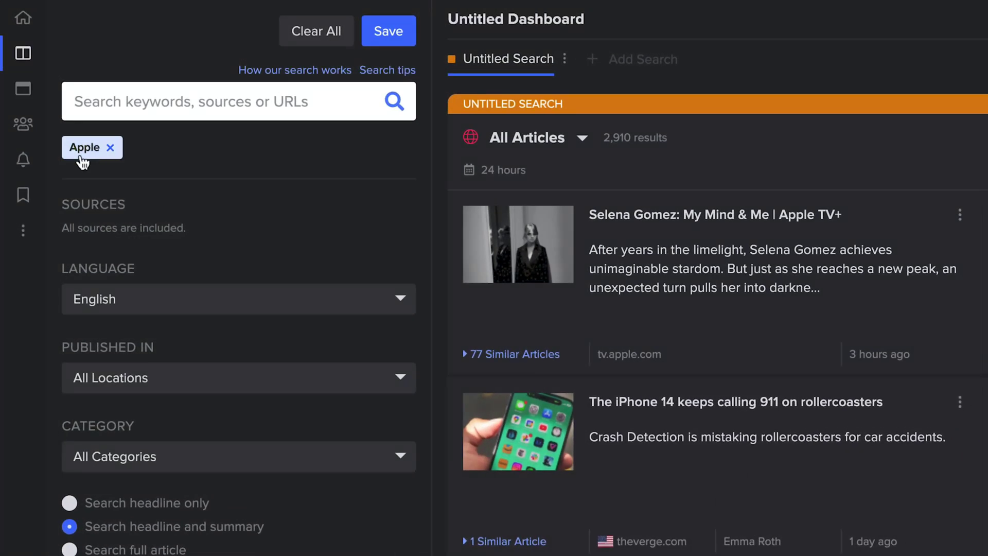
Step: Edit the keyword query to Apple NOT "Apple TV+" and apply it
{"action": "left_click", "coordinate": [82, 148]}
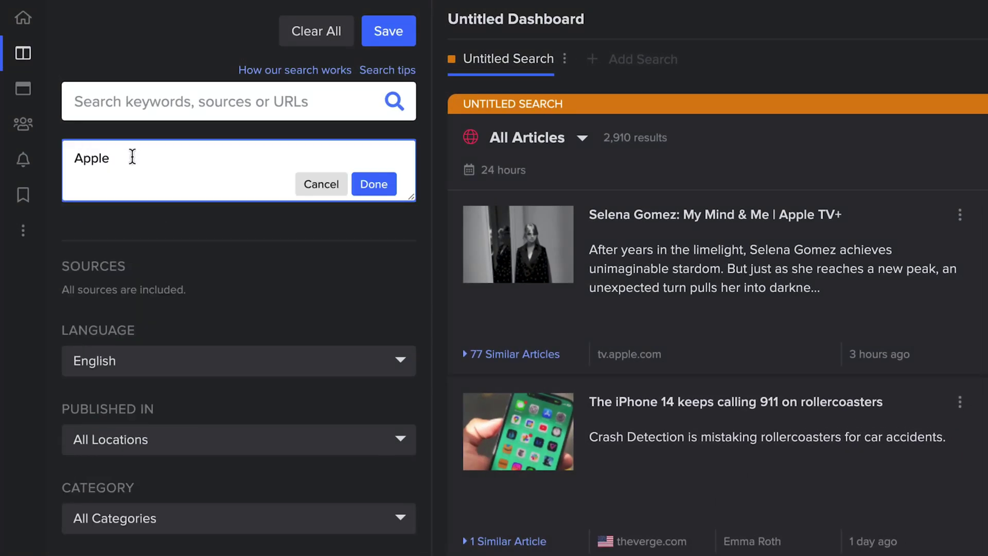
{"action": "type", "text": " NO"}
{"action": "type", "text": "T \"Ap"}
{"action": "type", "text": "ple TV"}
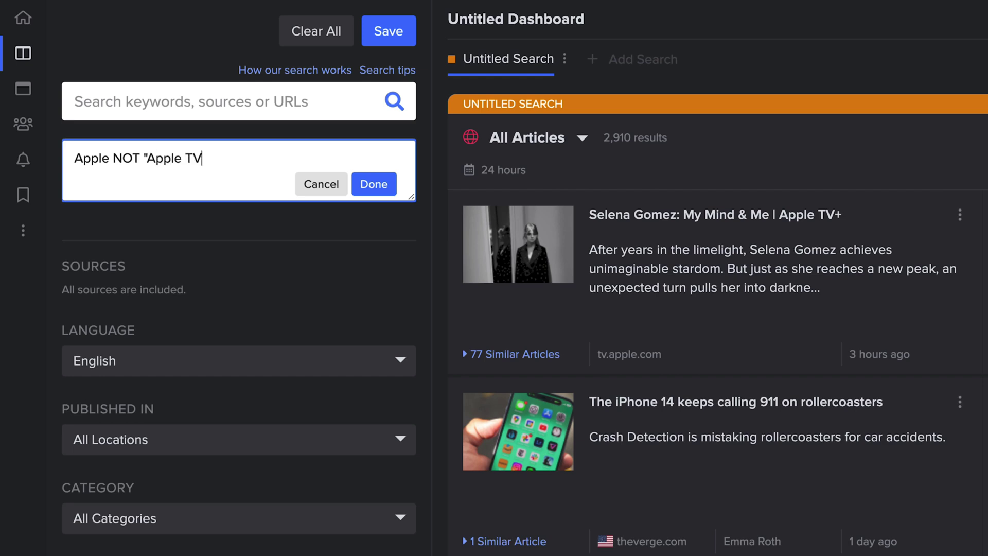
{"action": "type", "text": "+\""}
{"action": "left_click", "coordinate": [374, 186]}
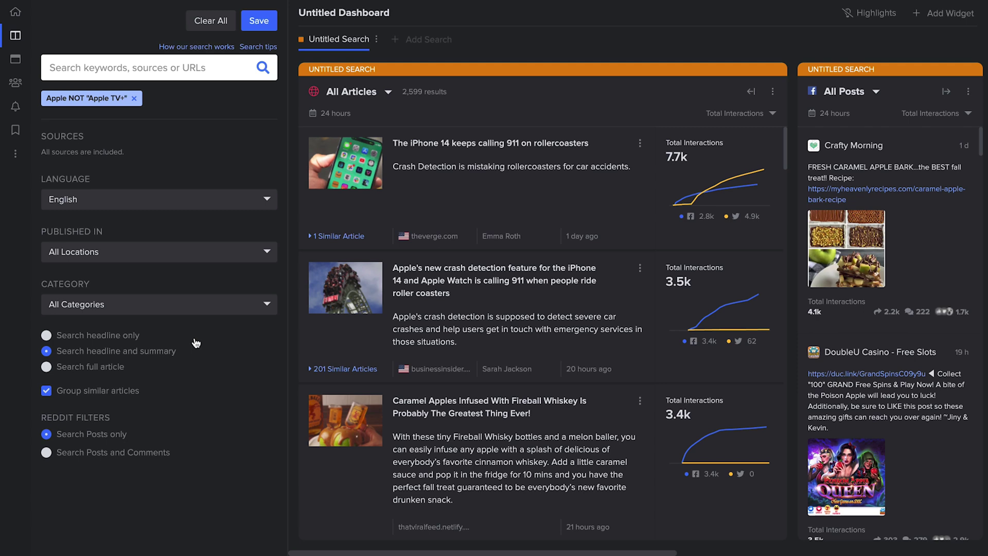
Step: Match keywords in headlines only, after briefly trying full-article search
{"action": "left_click", "coordinate": [136, 337]}
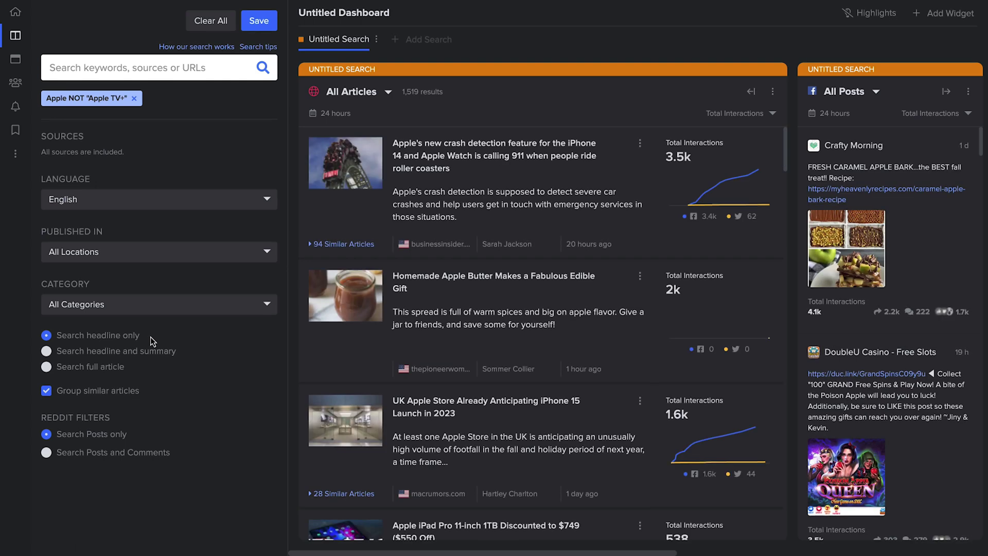
{"action": "left_click", "coordinate": [123, 368]}
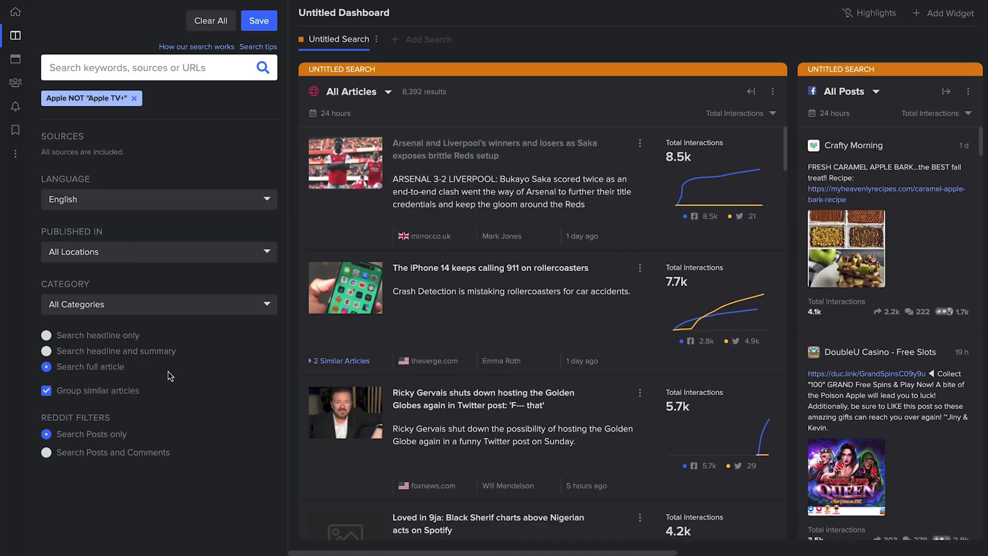
{"action": "left_click", "coordinate": [134, 339]}
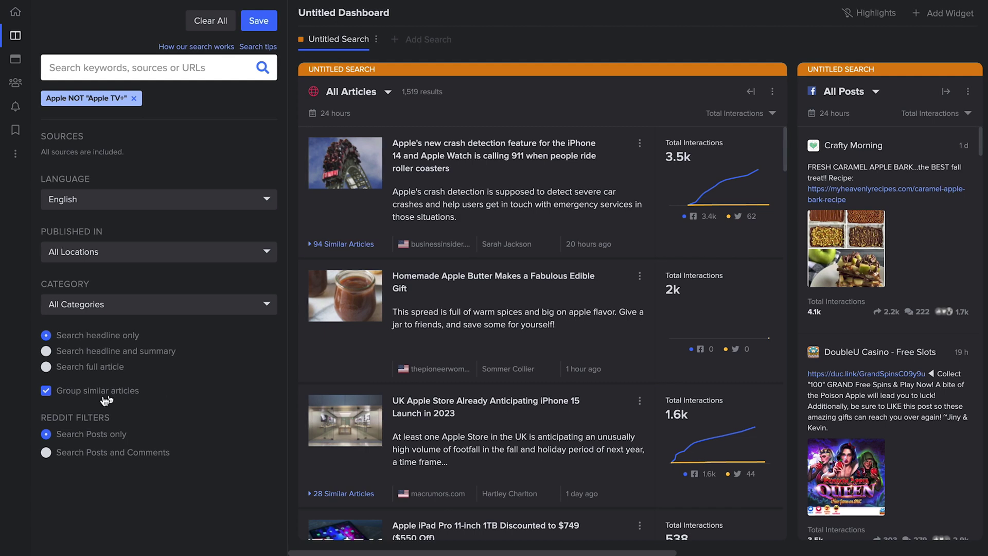
Step: Turn grouping of similar articles off and back on
{"action": "left_click", "coordinate": [46, 391]}
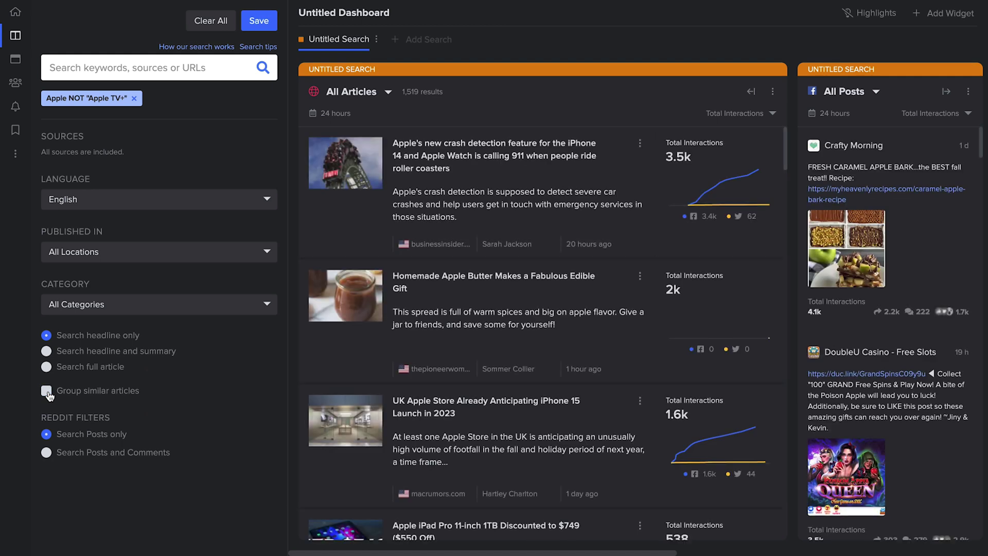
{"action": "left_click", "coordinate": [47, 392]}
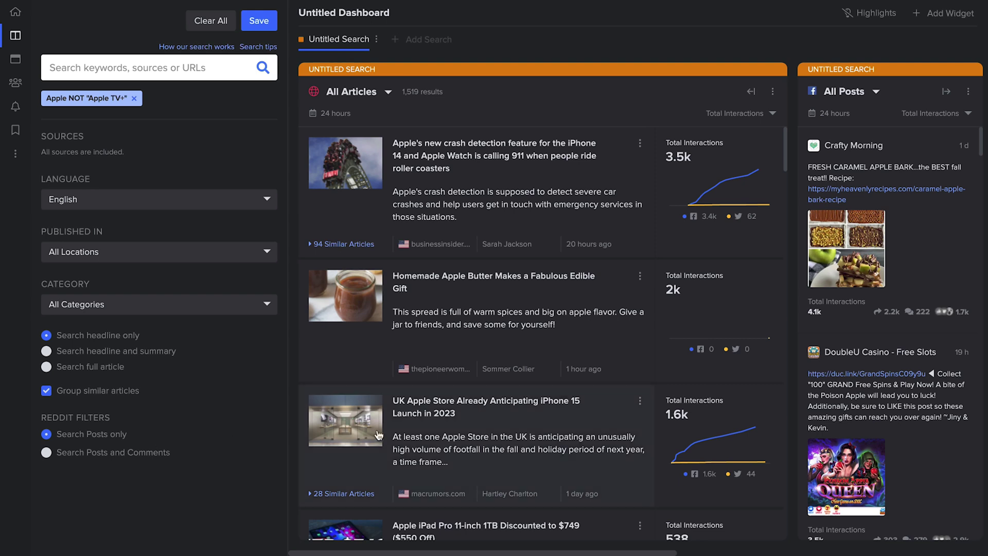
{"action": "scroll", "coordinate": [378, 435], "scroll_direction": "right", "scroll_amount": 5}
{"action": "scroll", "coordinate": [378, 434], "scroll_direction": "right", "scroll_amount": 2}
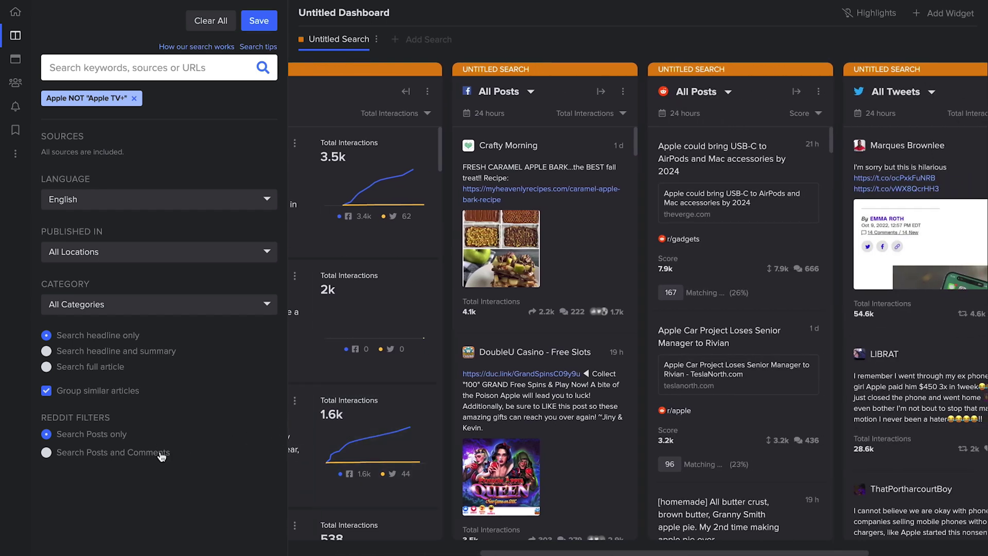
Step: Restrict Reddit results to posts only, excluding comments
{"action": "left_click", "coordinate": [161, 457]}
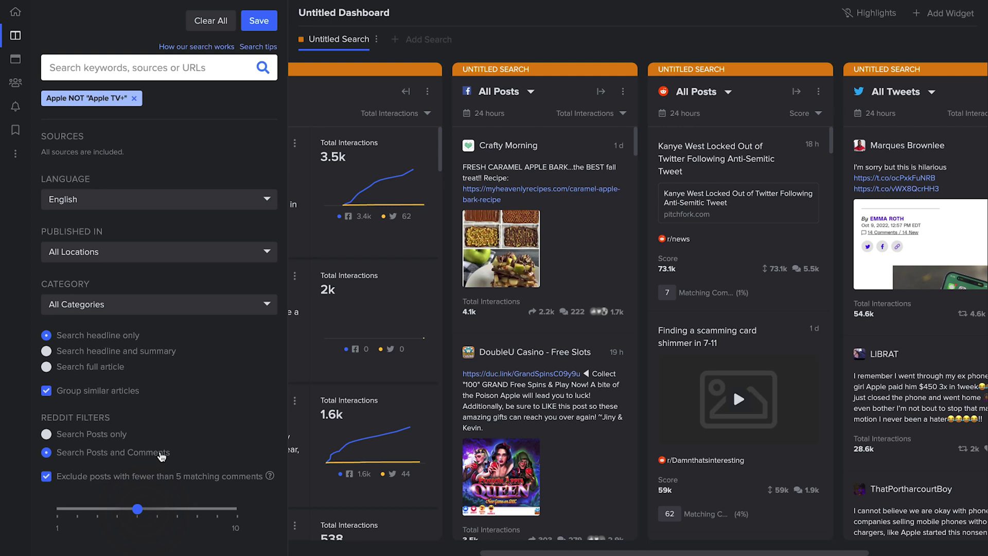
{"action": "left_click", "coordinate": [126, 435]}
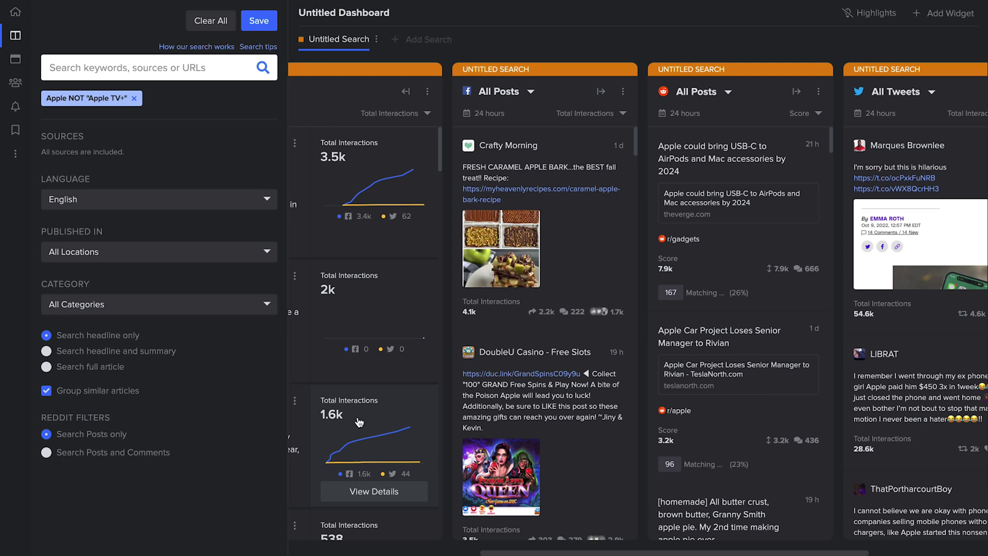
{"action": "scroll", "coordinate": [358, 422], "scroll_direction": "left", "scroll_amount": 6}
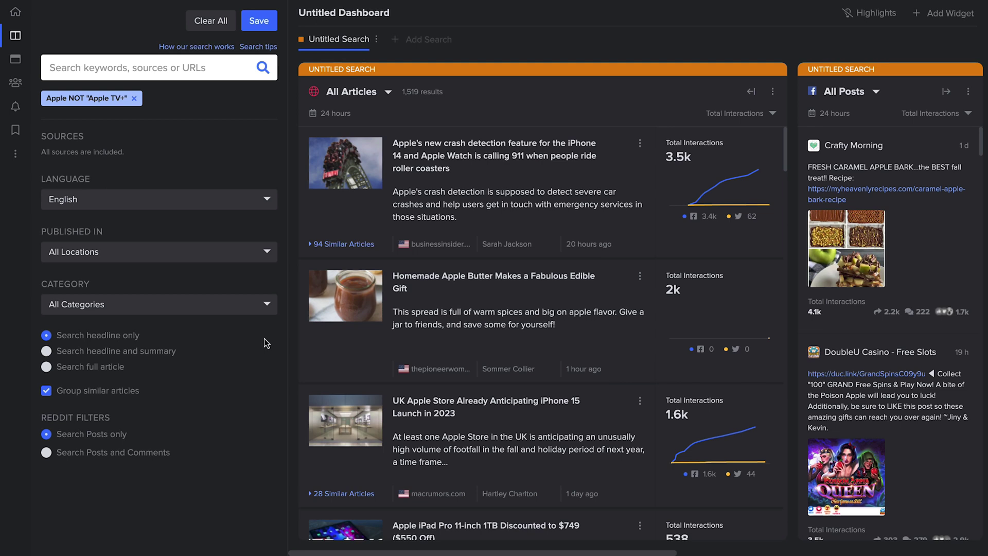
Step: Filter the search to the Tech category, narrowing articles to 403
{"action": "left_click", "coordinate": [266, 308]}
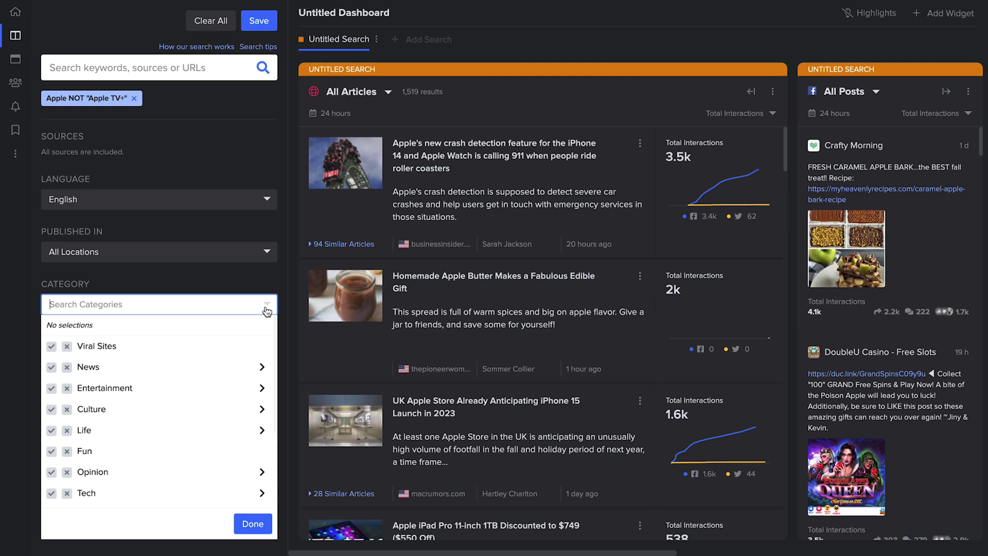
{"action": "scroll", "coordinate": [216, 360], "scroll_direction": "down", "scroll_amount": 2}
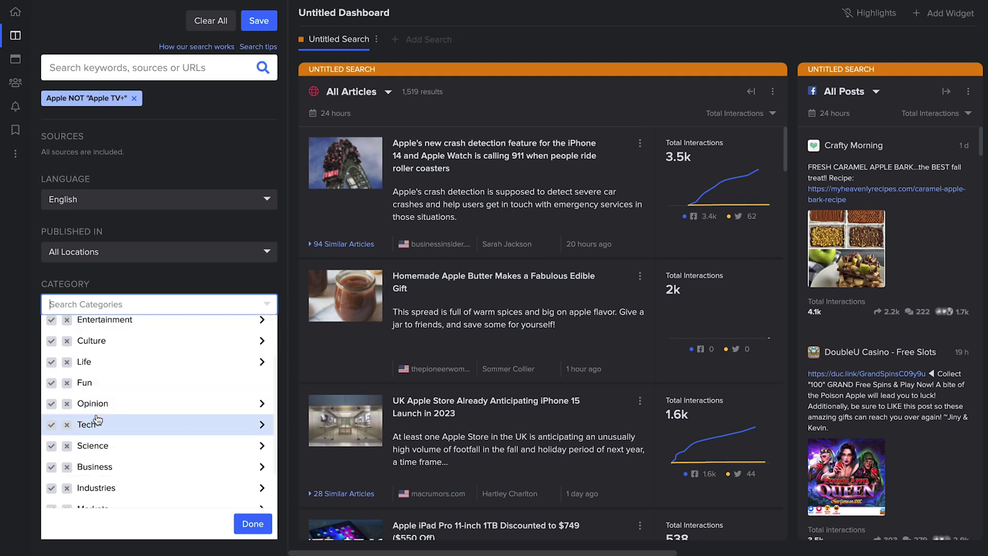
{"action": "left_click", "coordinate": [52, 424]}
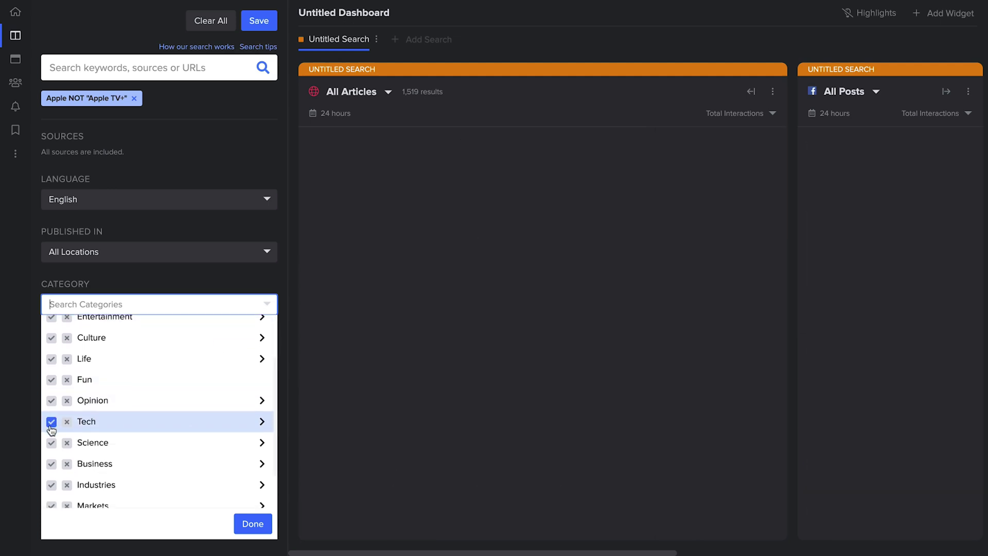
{"action": "left_click", "coordinate": [253, 524]}
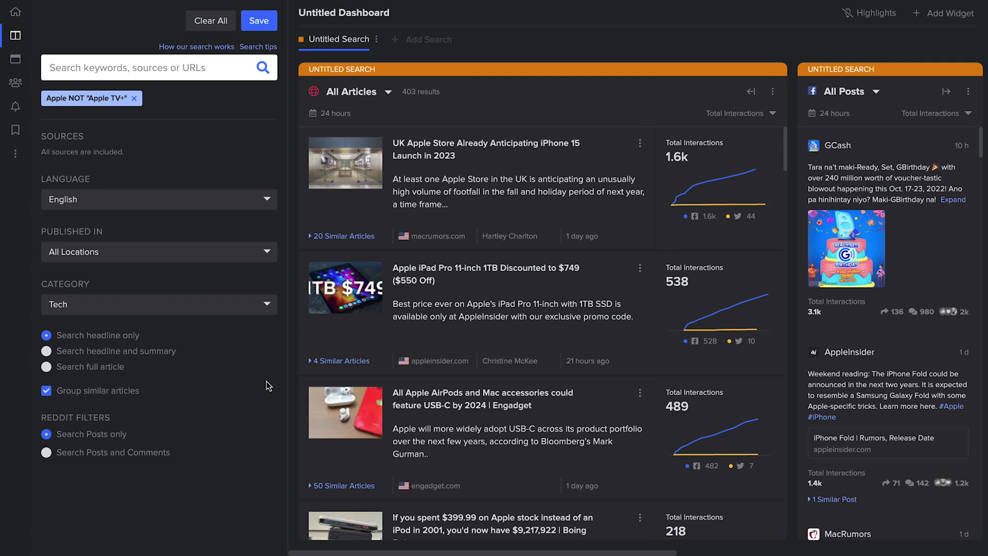
{"action": "mouse_move", "coordinate": [887, 232]}
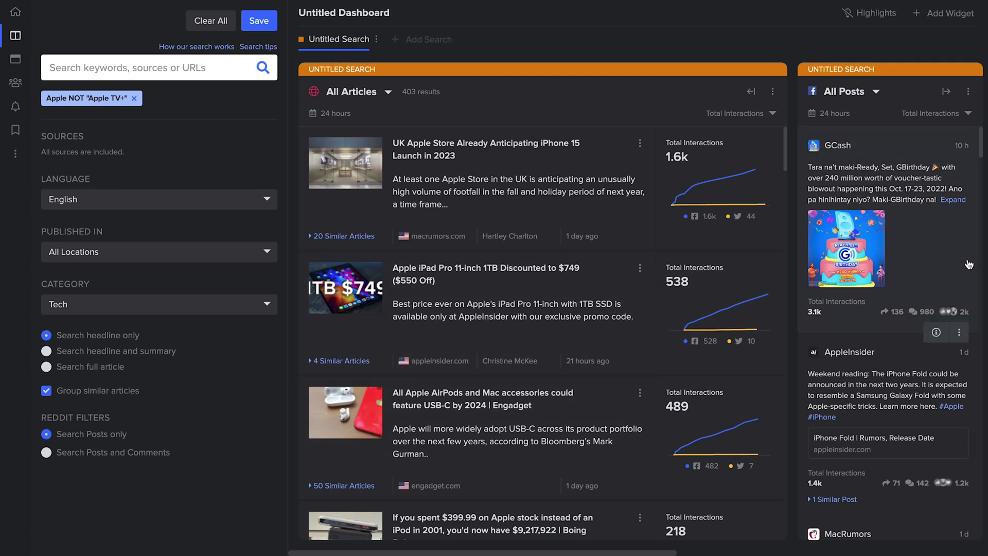
Step: Exclude all GCash posts, then open and close the UK Apple Store article's options
{"action": "left_click", "coordinate": [959, 333]}
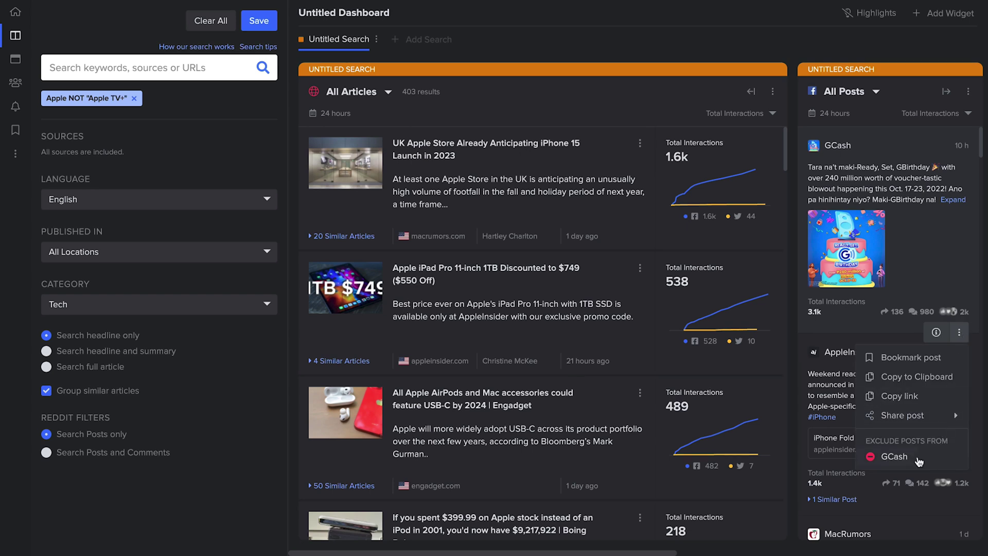
{"action": "left_click", "coordinate": [895, 457]}
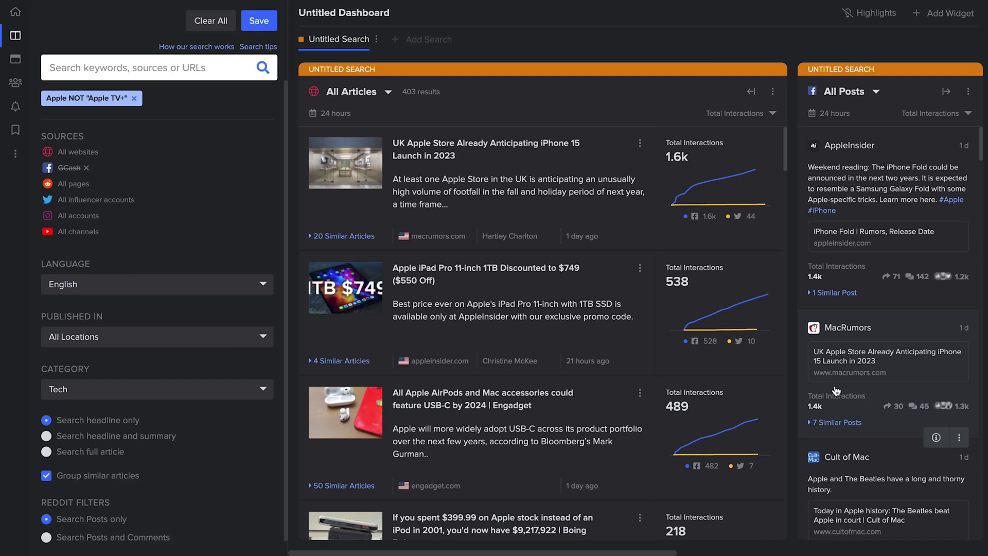
{"action": "left_click", "coordinate": [639, 145]}
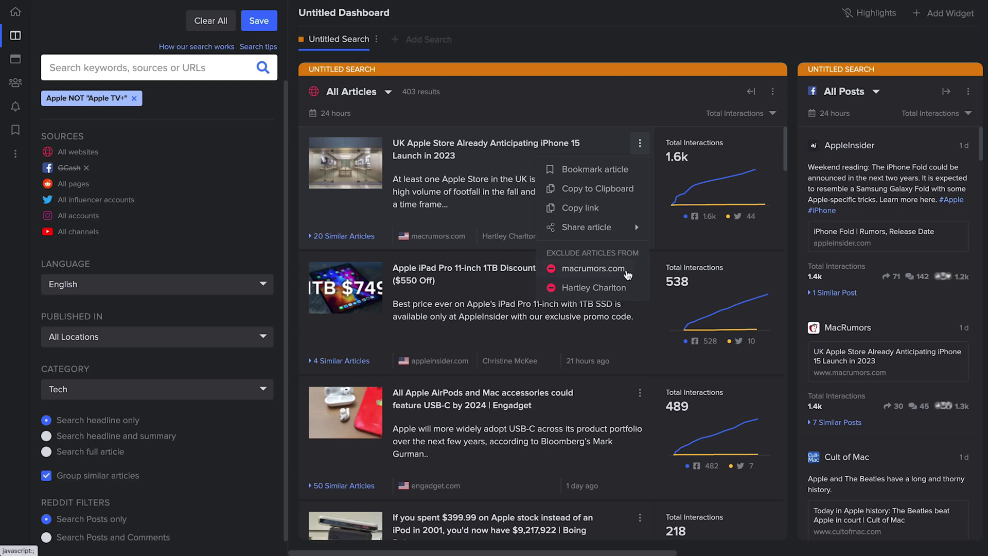
{"action": "left_click", "coordinate": [640, 147]}
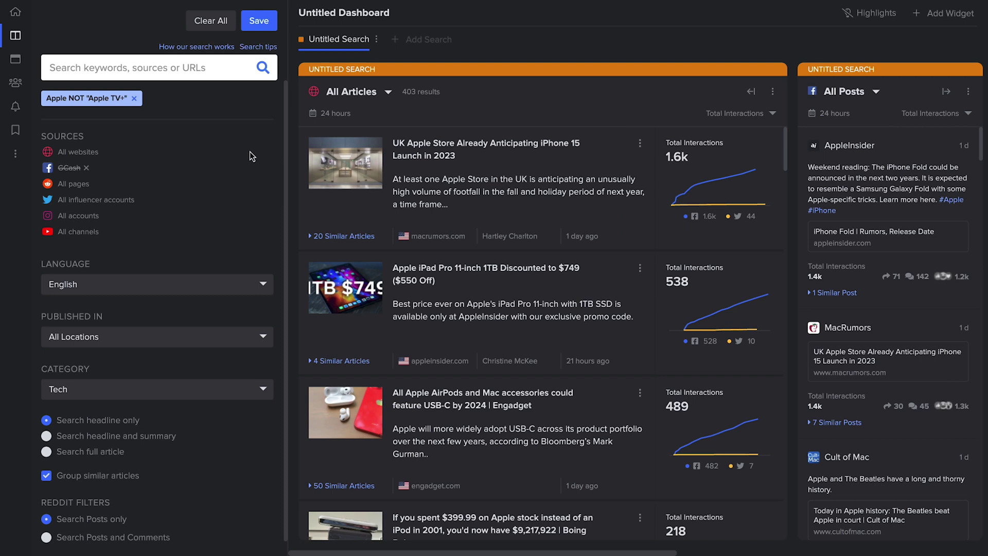
Step: Clear everything, then search "Apple Watch" and "iPhone 14" restricted to English
{"action": "left_click", "coordinate": [215, 23]}
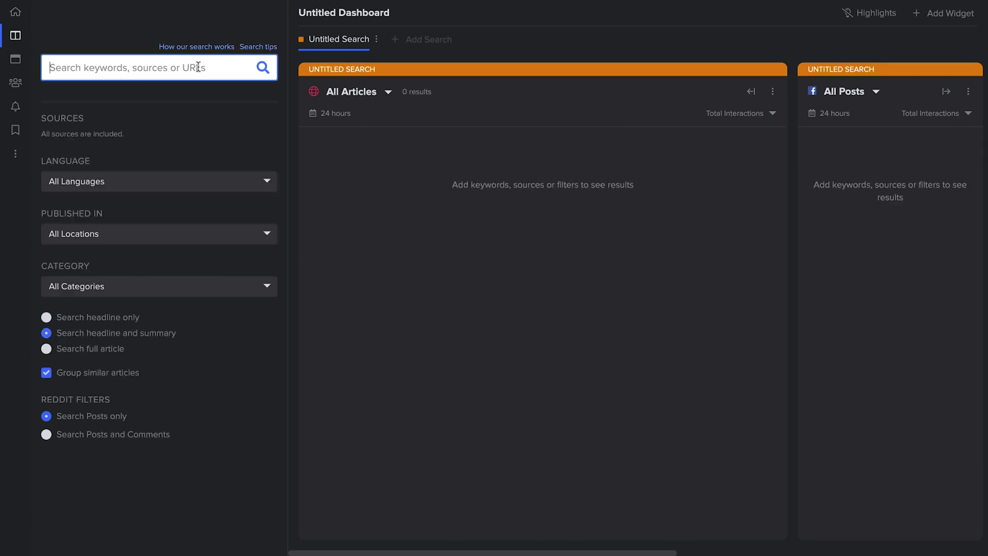
{"action": "type", "text": "\"Apple Wa"}
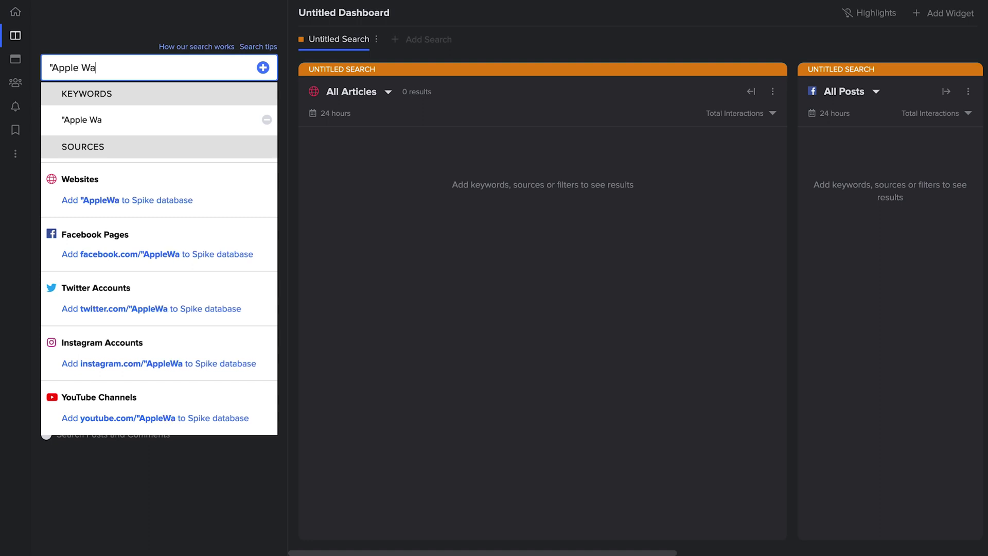
{"action": "type", "text": "tch\""}
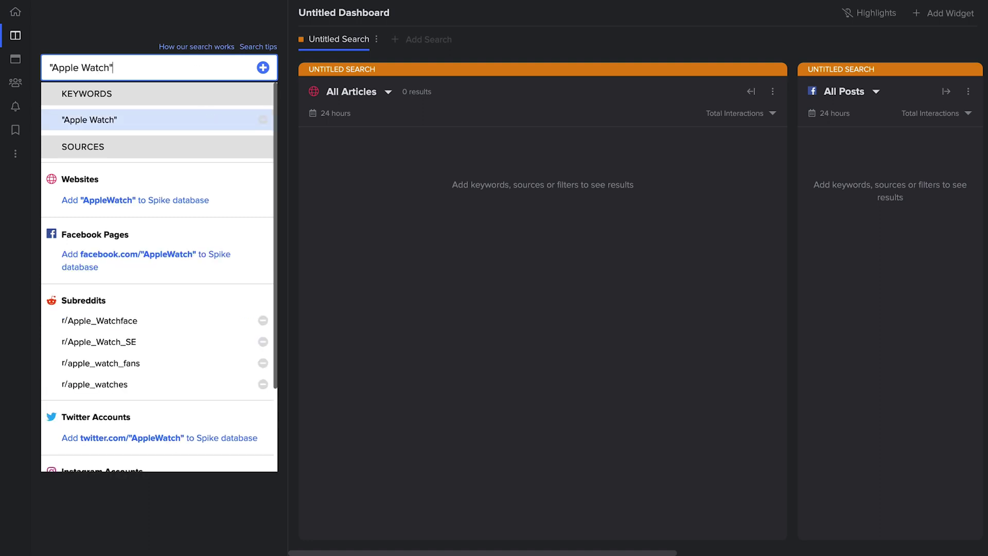
{"action": "left_click", "coordinate": [200, 113]}
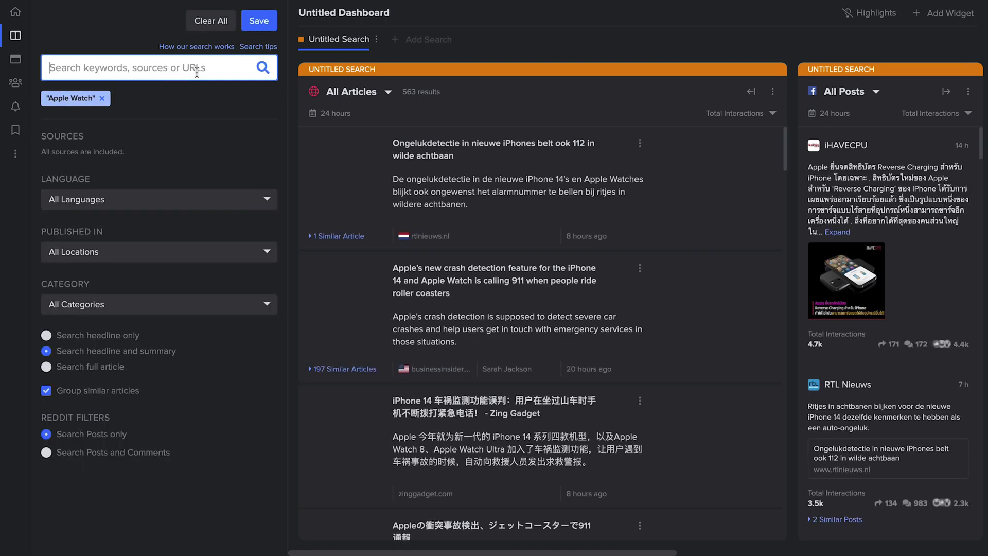
{"action": "type", "text": "\"iPhone "}
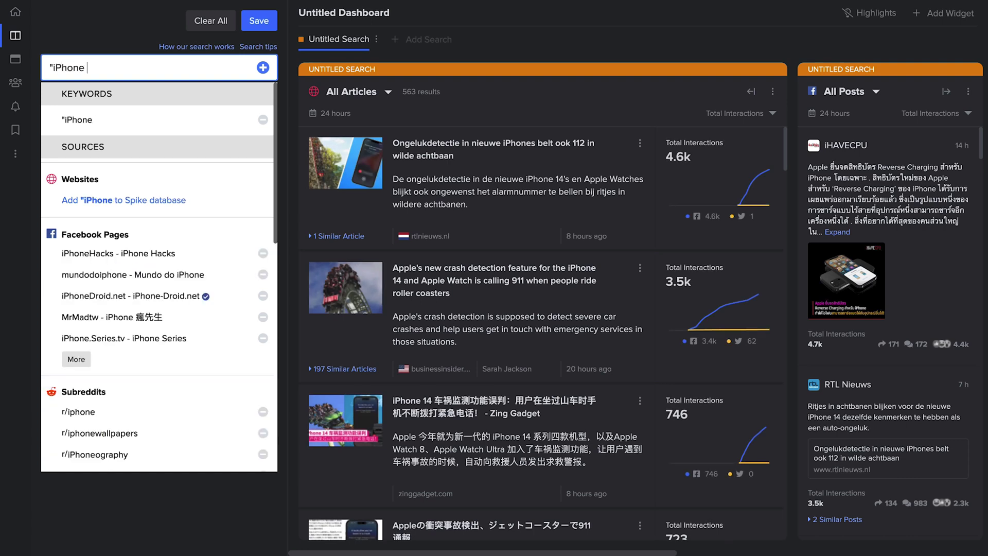
{"action": "type", "text": "14\""}
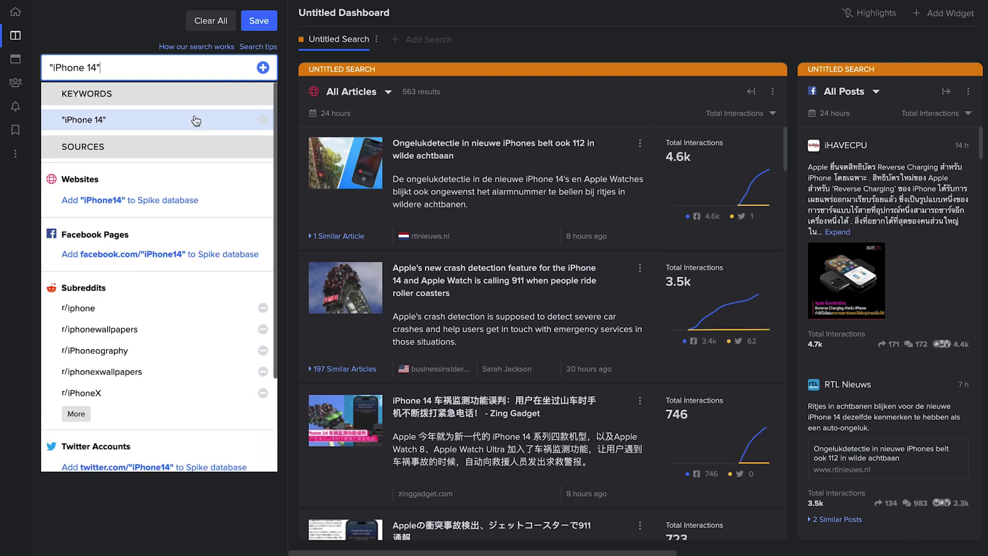
{"action": "left_click", "coordinate": [195, 120]}
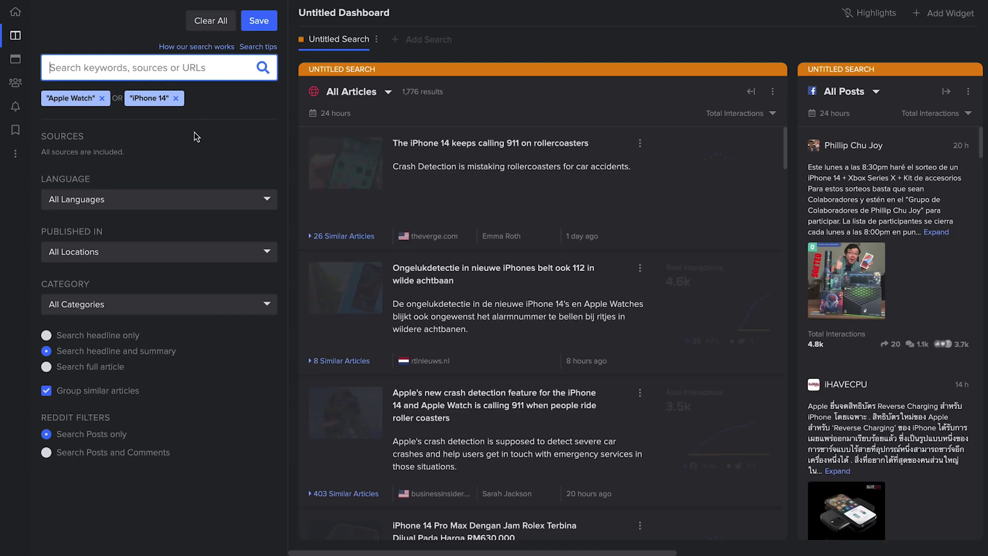
{"action": "left_click", "coordinate": [202, 191]}
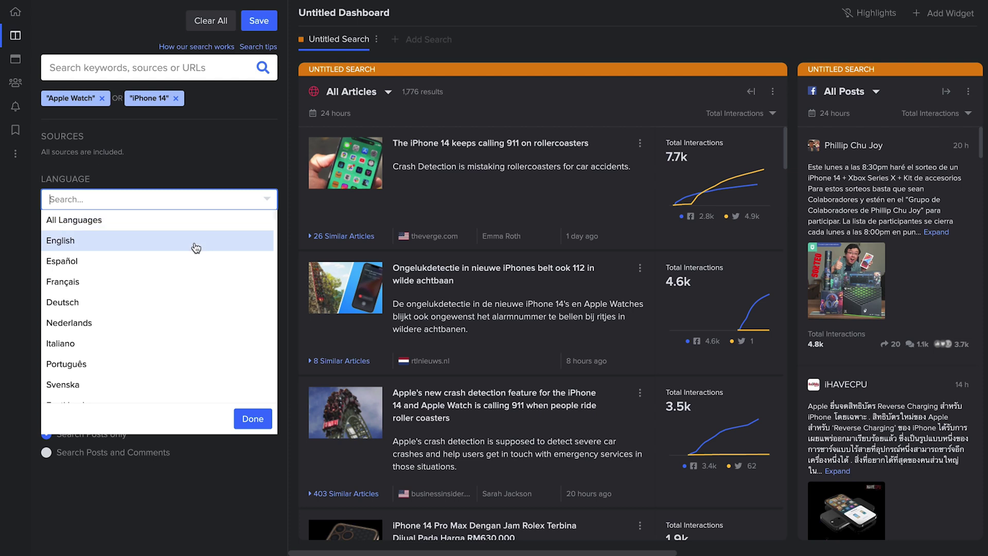
{"action": "left_click", "coordinate": [196, 249]}
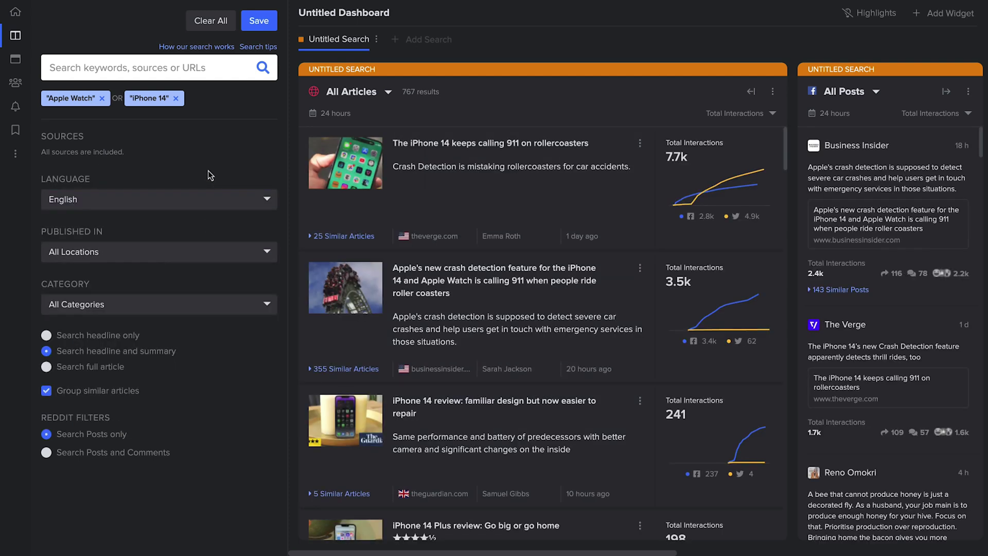
Step: Save the current search under the name 'Apple'
{"action": "left_click", "coordinate": [261, 22]}
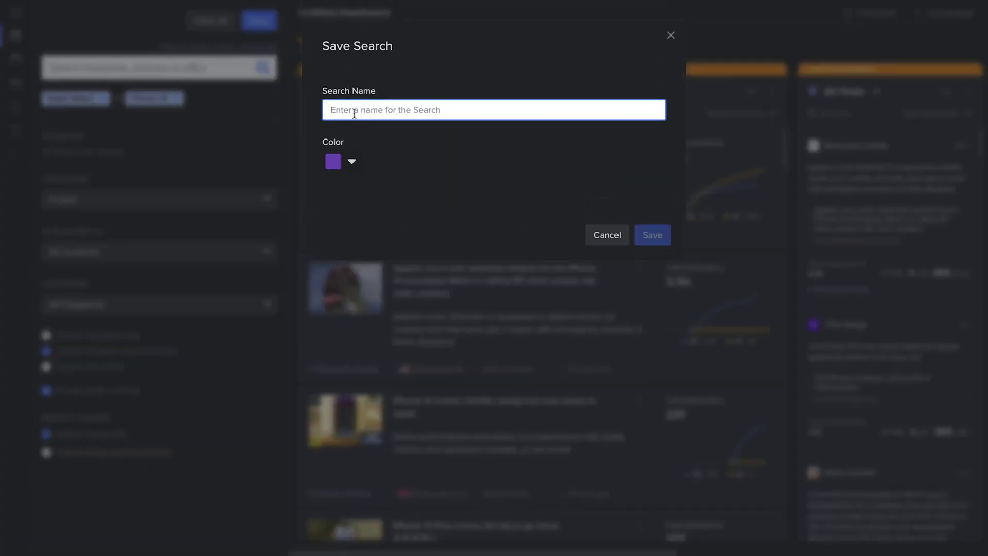
{"action": "type", "text": "Apple"}
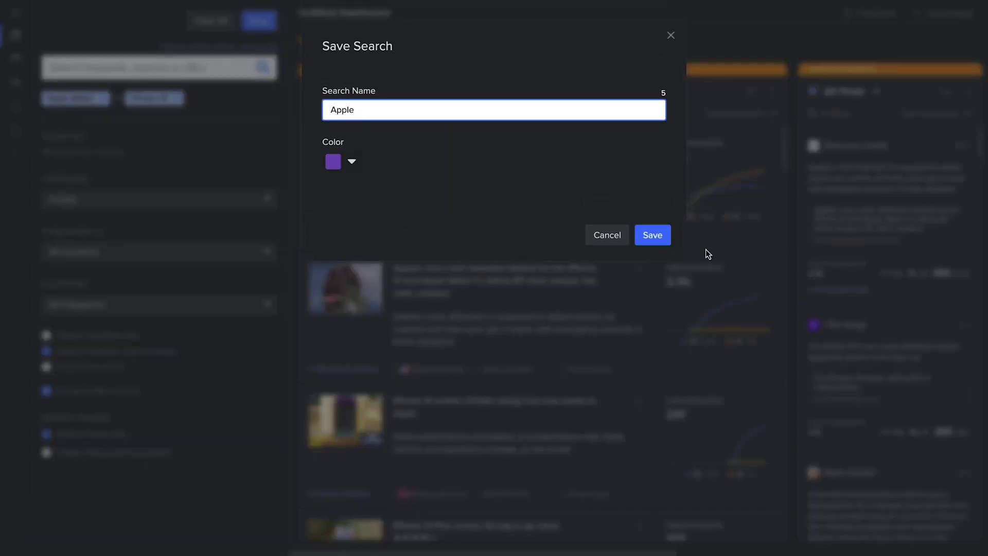
{"action": "left_click", "coordinate": [652, 235]}
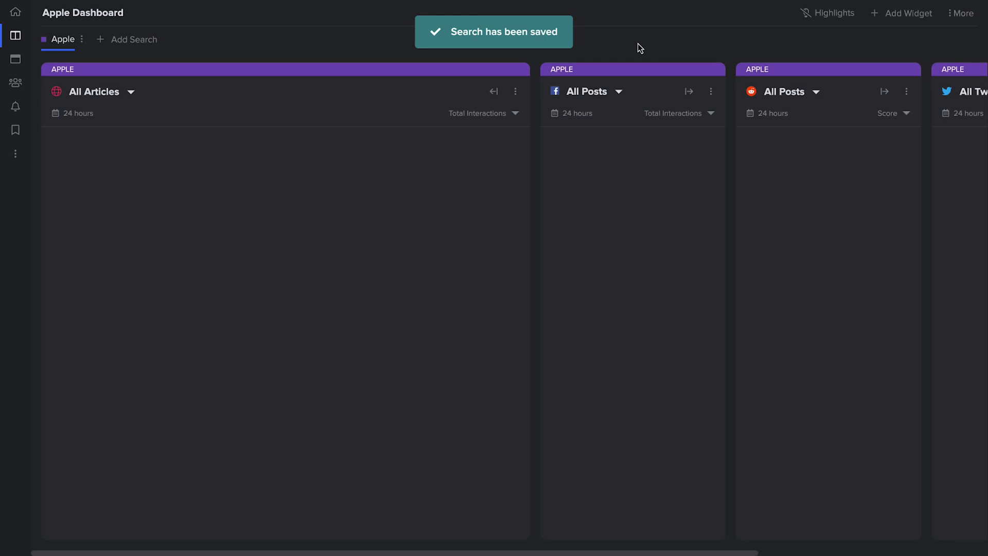